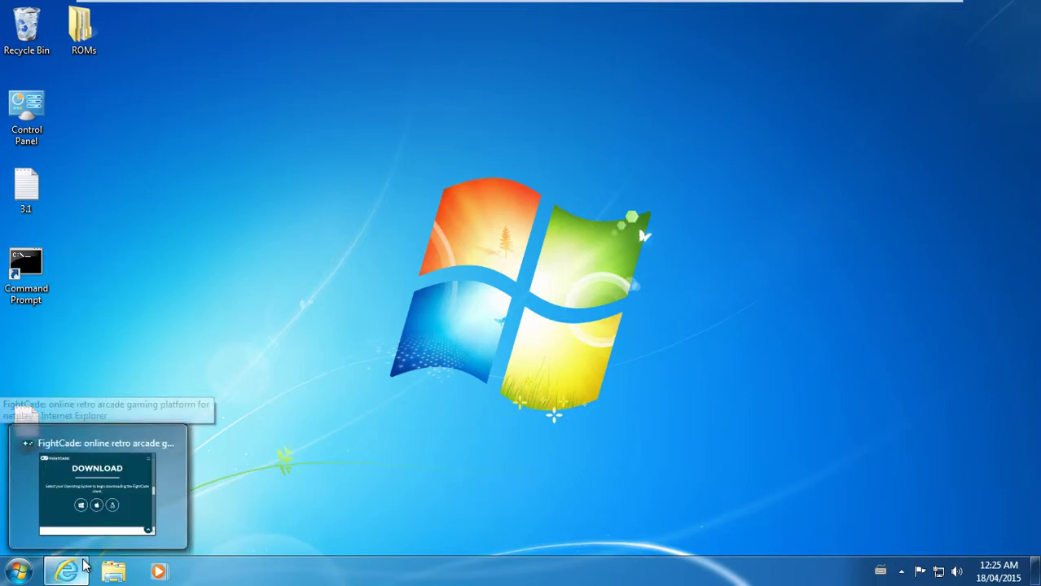
# - Download the Windows version of the FightCade client from fightcade.com and save the zip file
pyautogui.click(154, 469)
pyautogui.moveTo(390, 32); pyautogui.dragTo(559, 34)
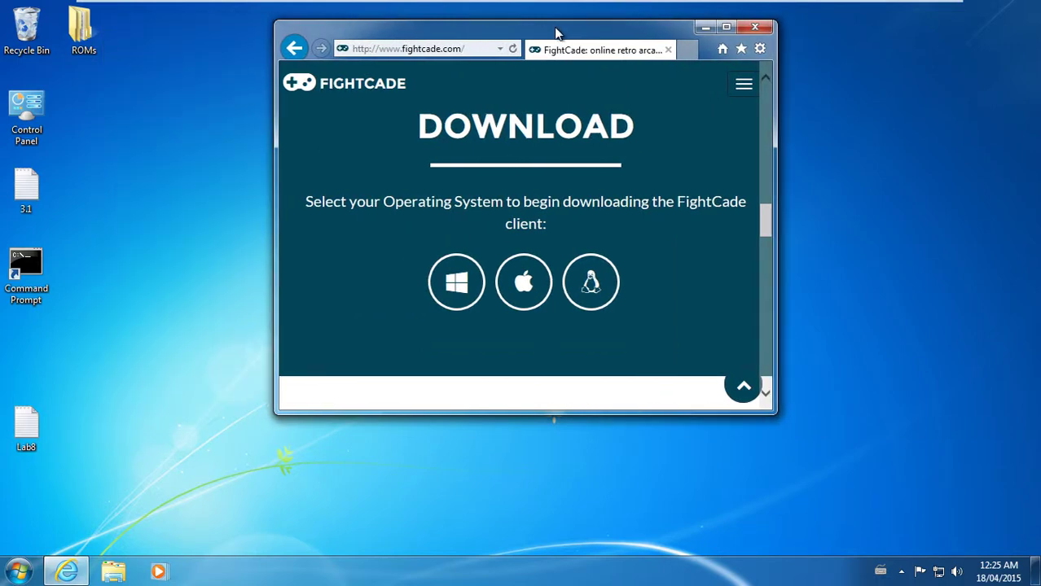
pyautogui.click(452, 282)
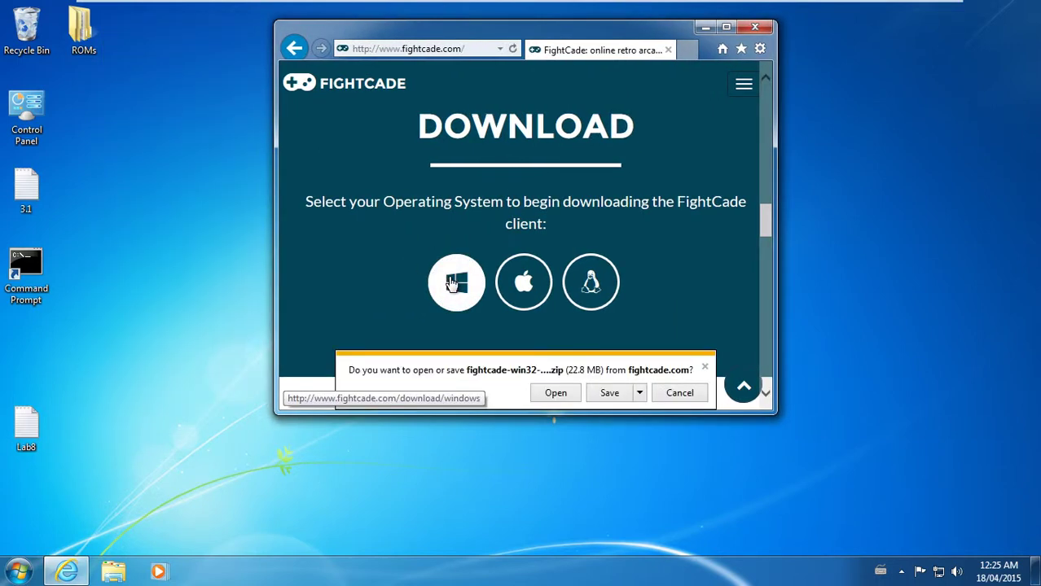
pyautogui.click(599, 392)
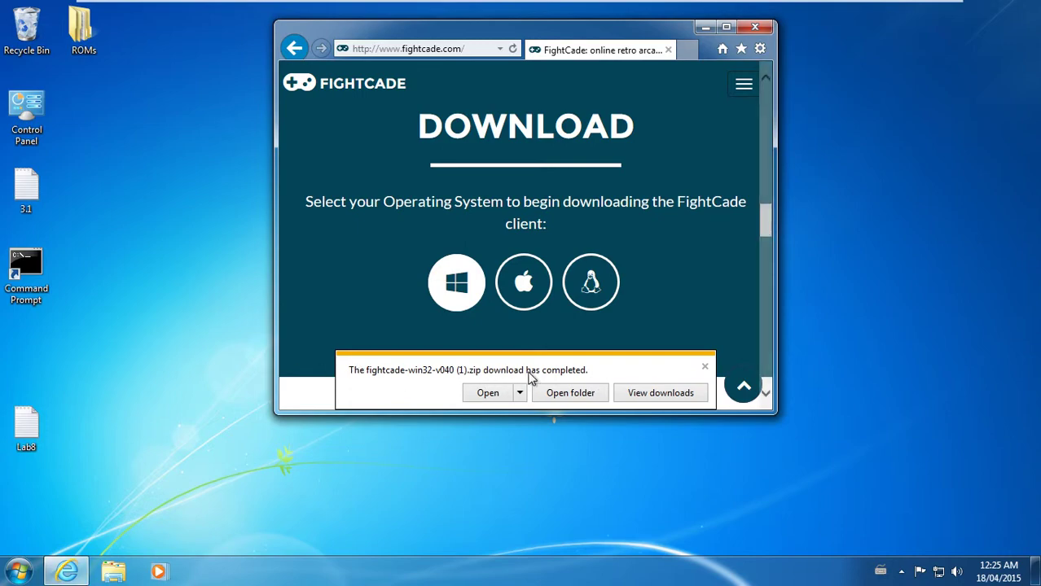
# - Extract the FightCade folder from the downloaded zip to the desktop, then close the archive and the browser
pyautogui.click(488, 392)
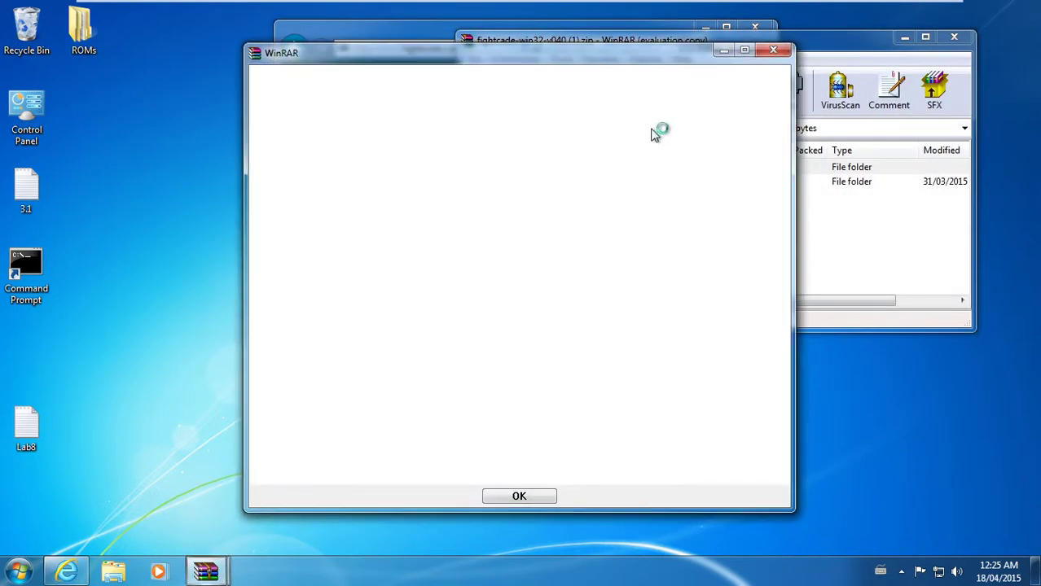
pyautogui.click(783, 52)
pyautogui.click(627, 182)
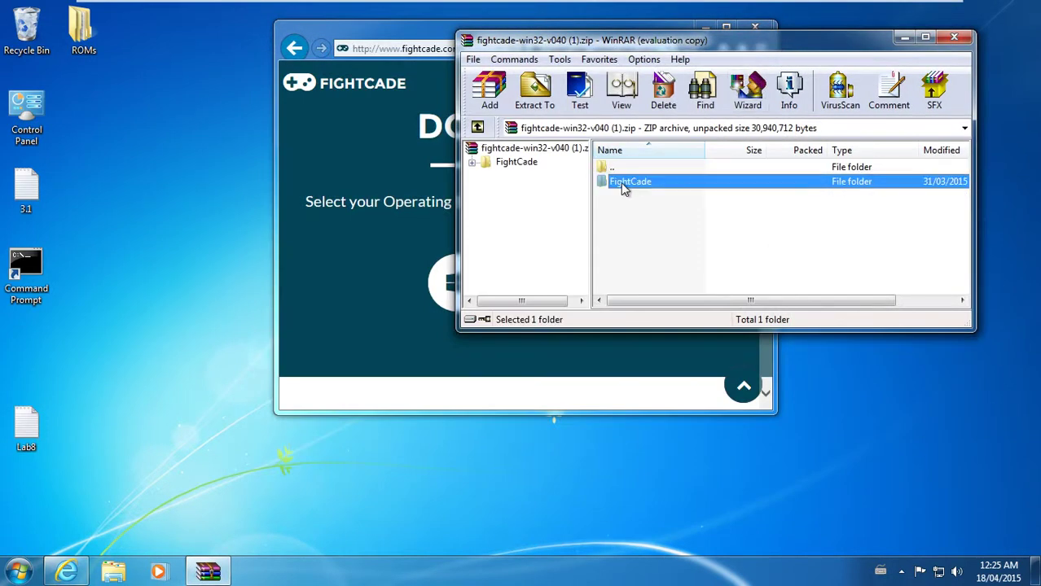
pyautogui.moveTo(294, 300); pyautogui.dragTo(19, 347)
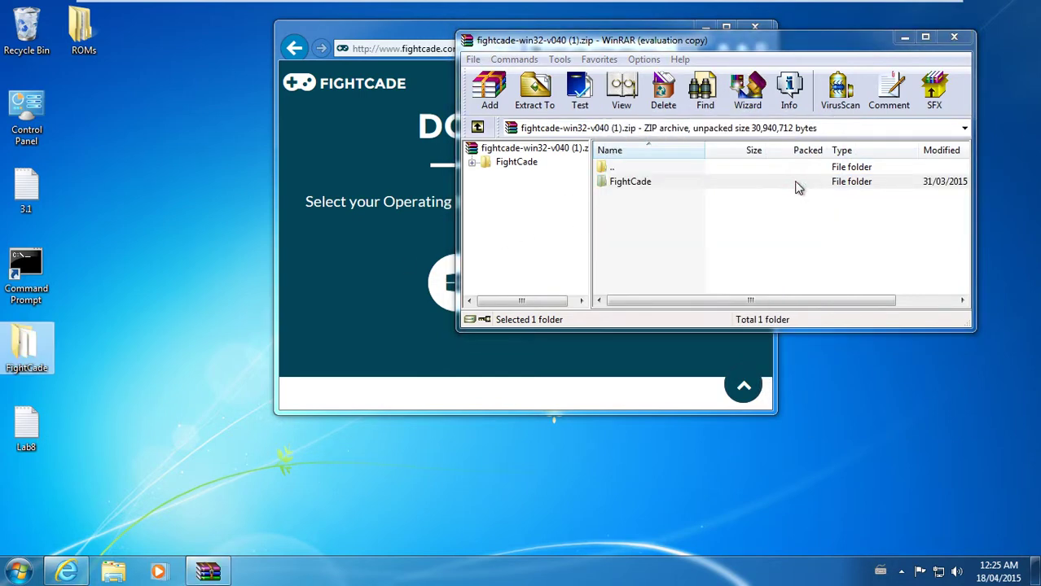
pyautogui.click(954, 37)
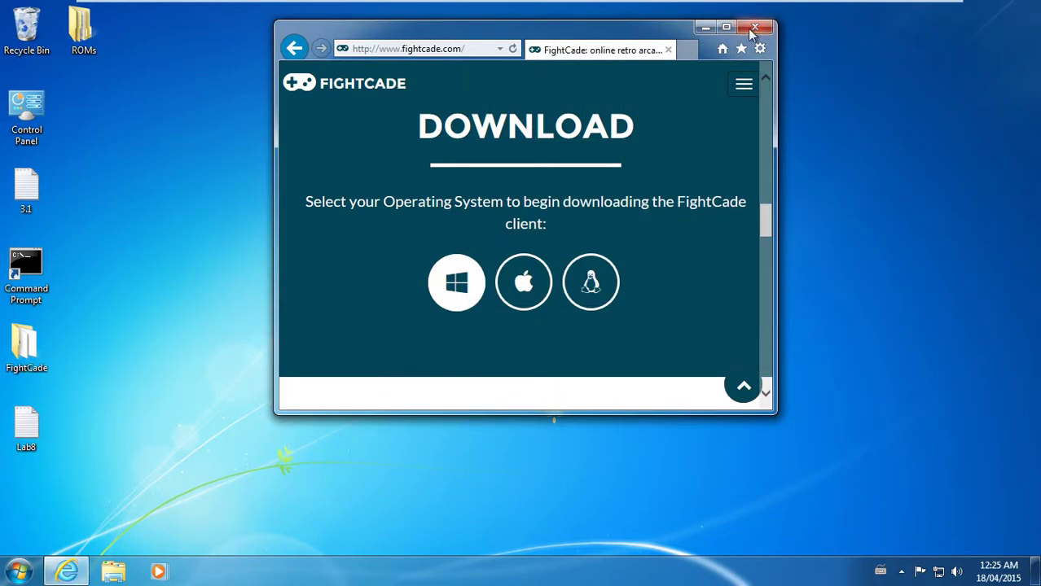
pyautogui.click(754, 27)
# - Replace the ROMs folder inside the extracted FightCade folder with the ROMs folder from the desktop
pyautogui.doubleClick(26, 345)
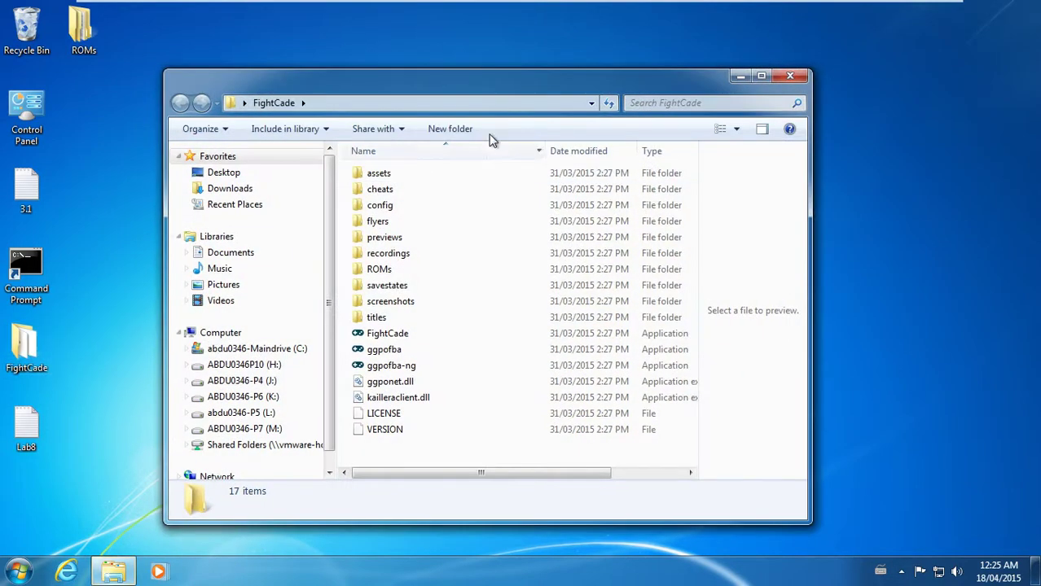
pyautogui.moveTo(475, 85); pyautogui.dragTo(549, 68)
pyautogui.click(450, 253)
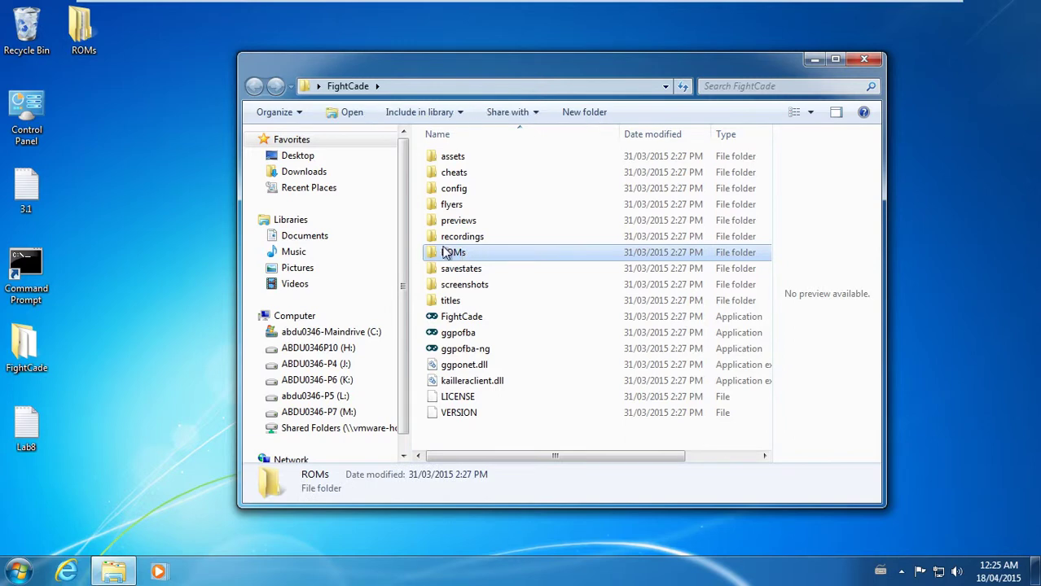
pyautogui.moveTo(448, 255); pyautogui.dragTo(471, 431)
pyautogui.moveTo(614, 435); pyautogui.dragTo(456, 411)
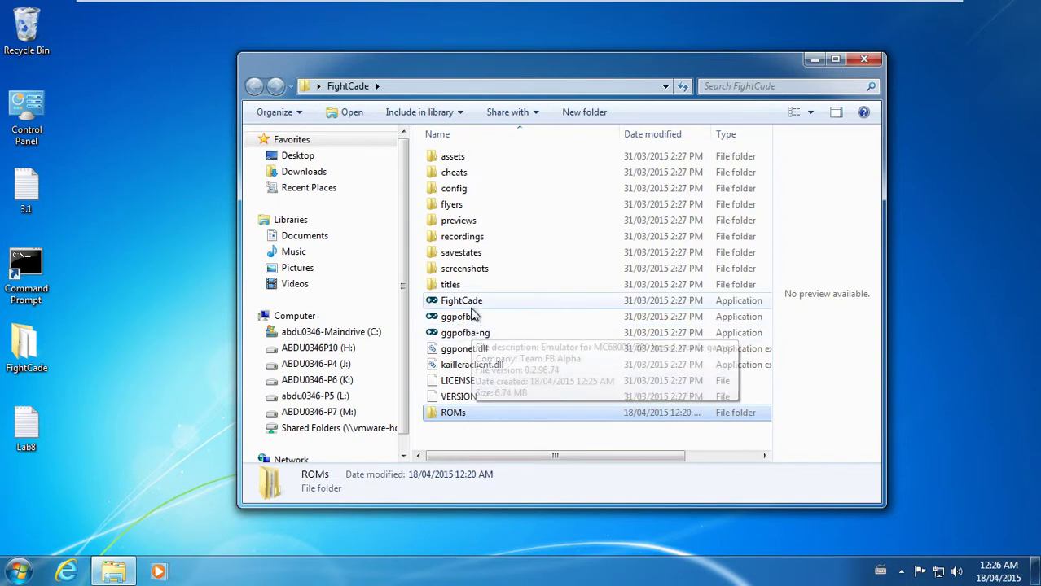
# - Run the ggpofba emulator from the FightCade folder and bring its window to the front
pyautogui.doubleClick(456, 317)
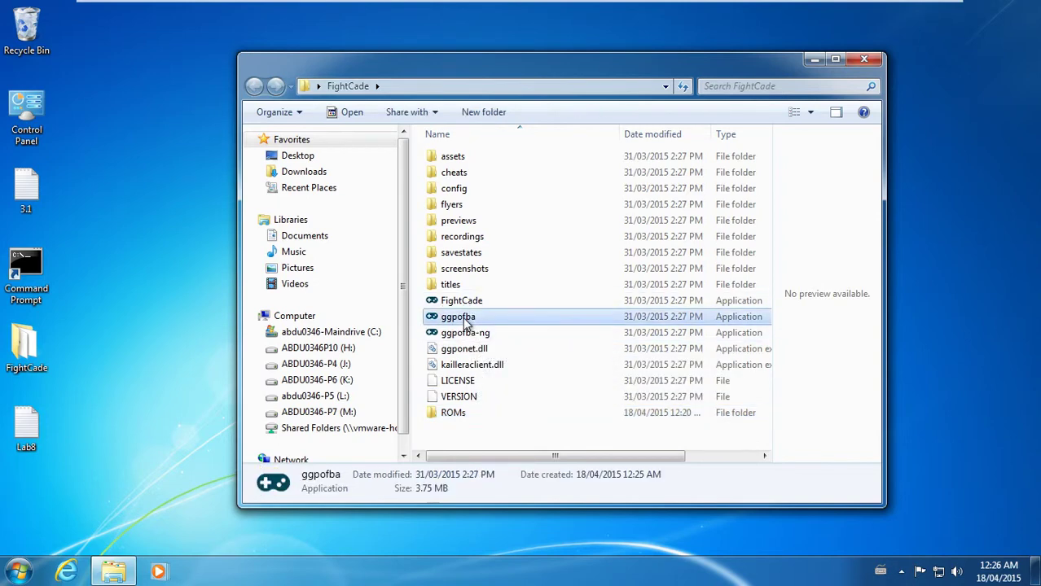
pyautogui.click(558, 299)
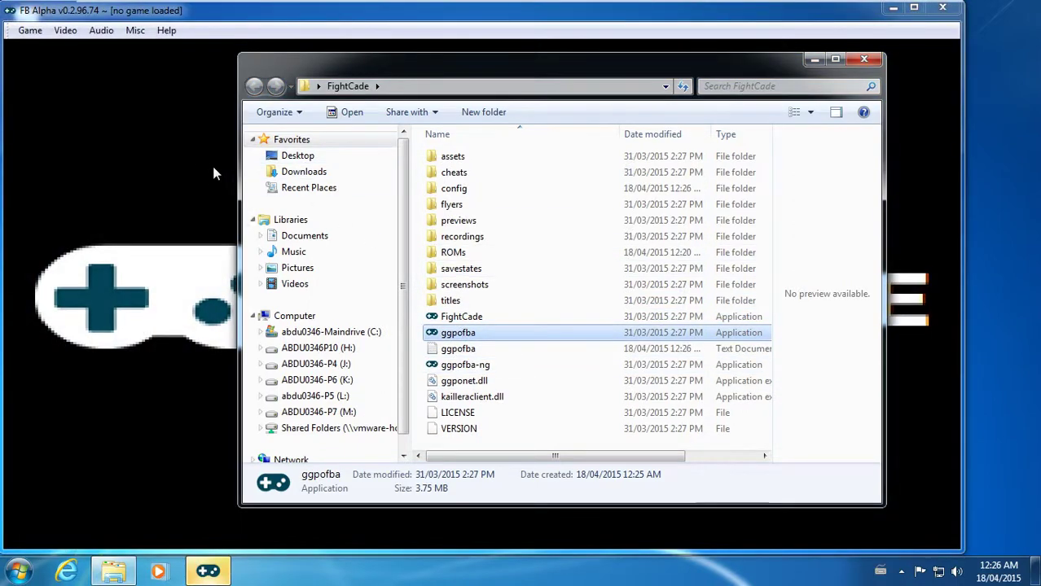
pyautogui.click(214, 167)
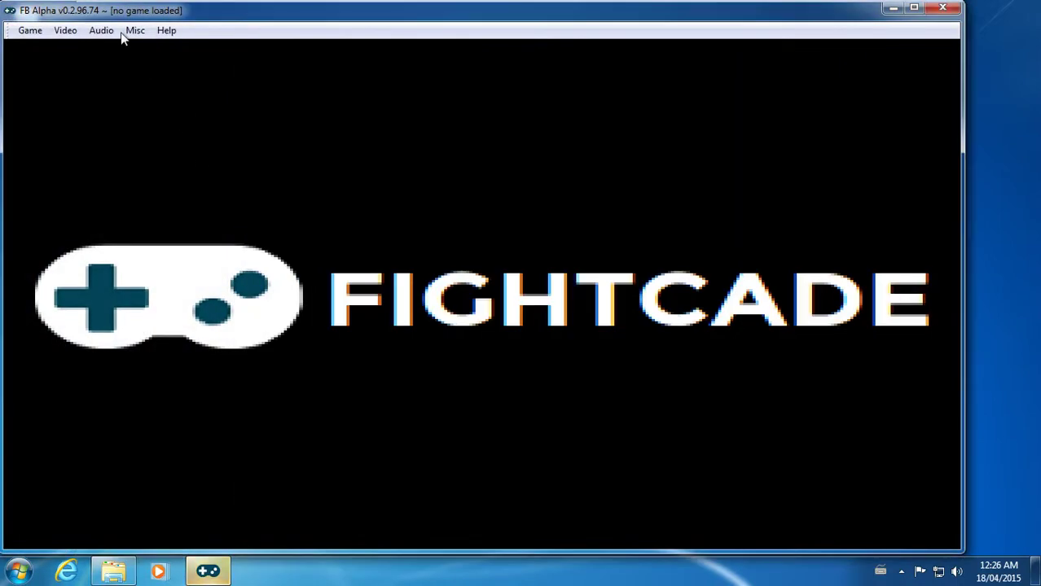
# - In the emulator's game selection, set ROM path #1 to the ROMs folder inside FightCade
pyautogui.click(31, 33)
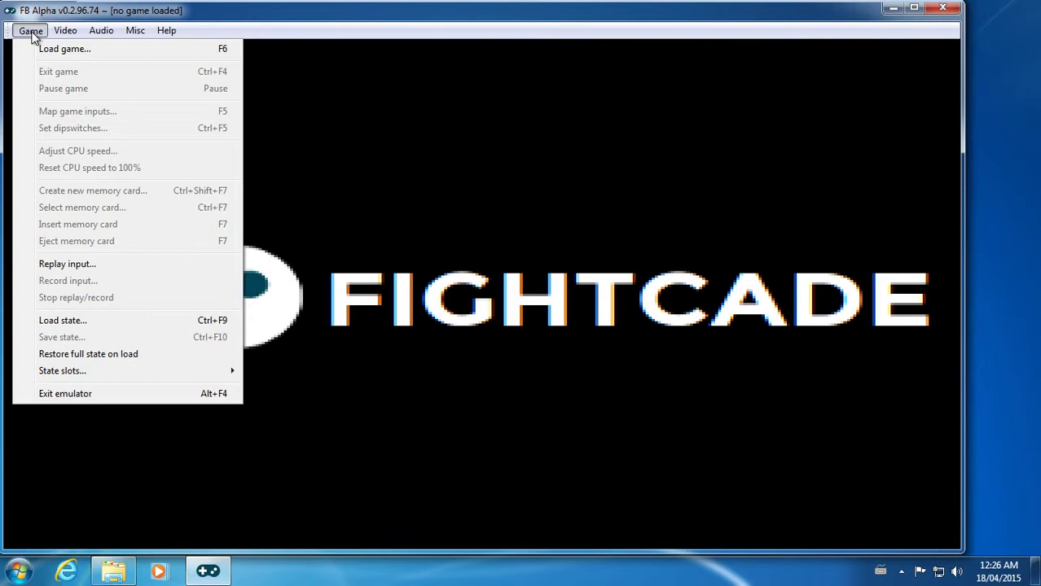
pyautogui.moveTo(137, 33)
pyautogui.click(50, 49)
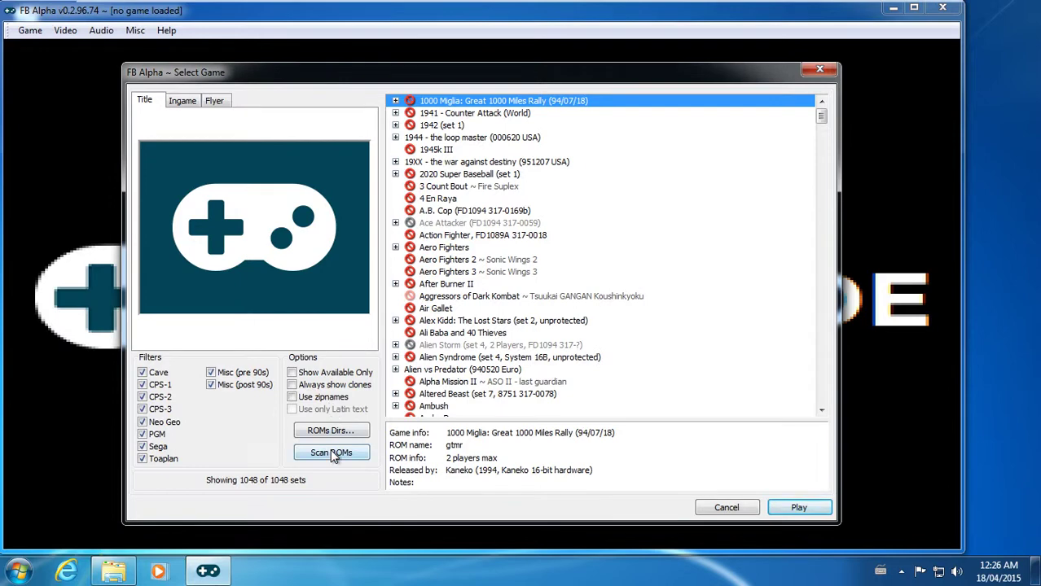
pyautogui.click(330, 431)
pyautogui.click(593, 249)
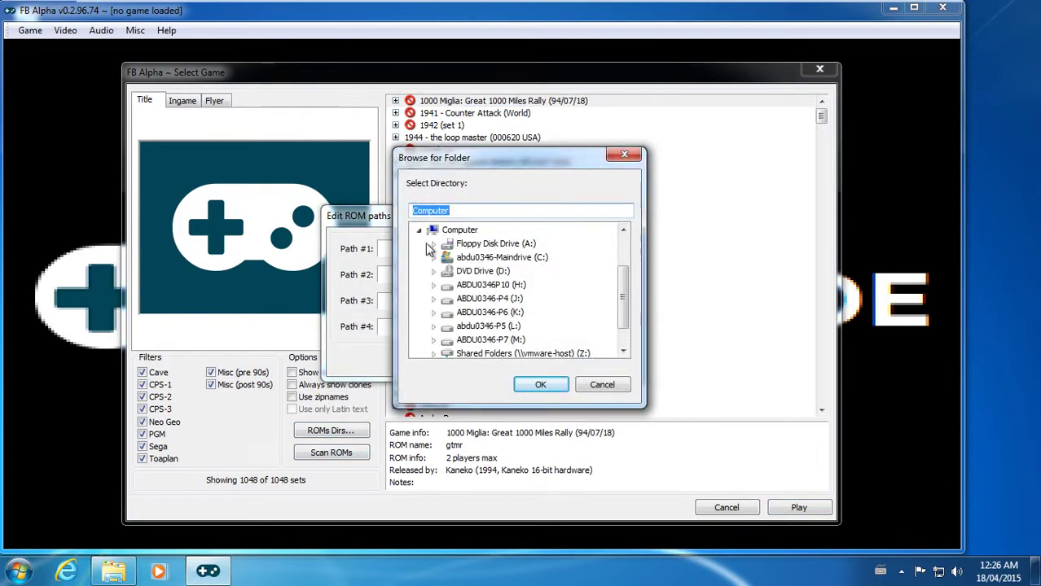
pyautogui.moveTo(623, 295); pyautogui.dragTo(623, 349)
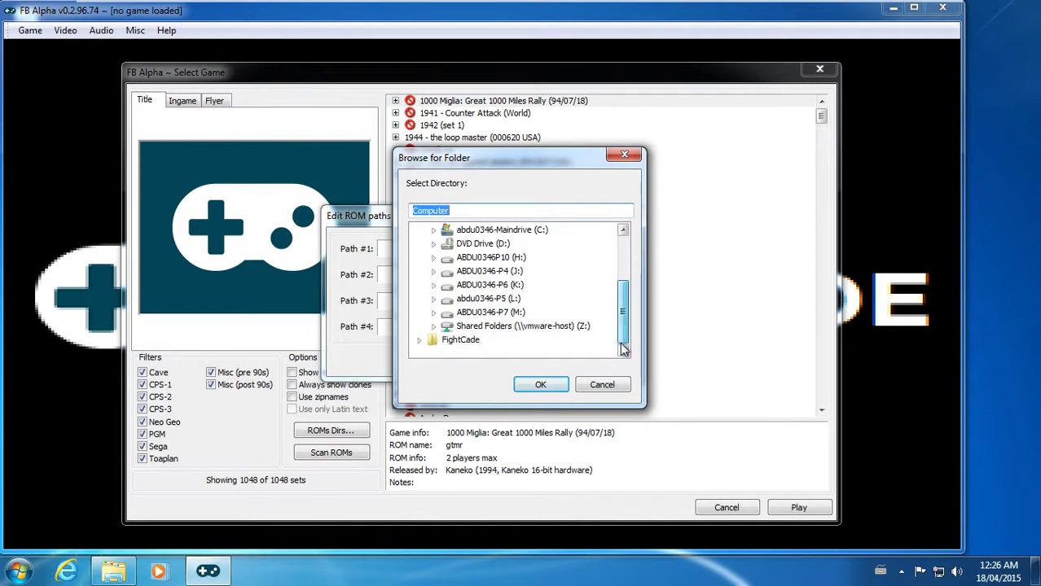
pyautogui.click(458, 341)
pyautogui.click(419, 340)
pyautogui.click(466, 326)
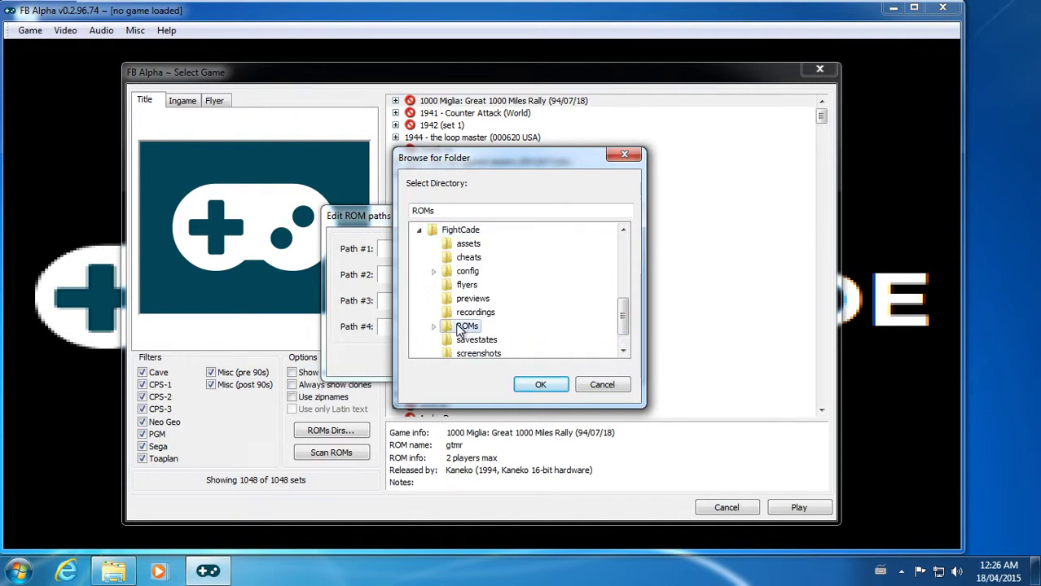
pyautogui.click(536, 384)
pyautogui.click(601, 362)
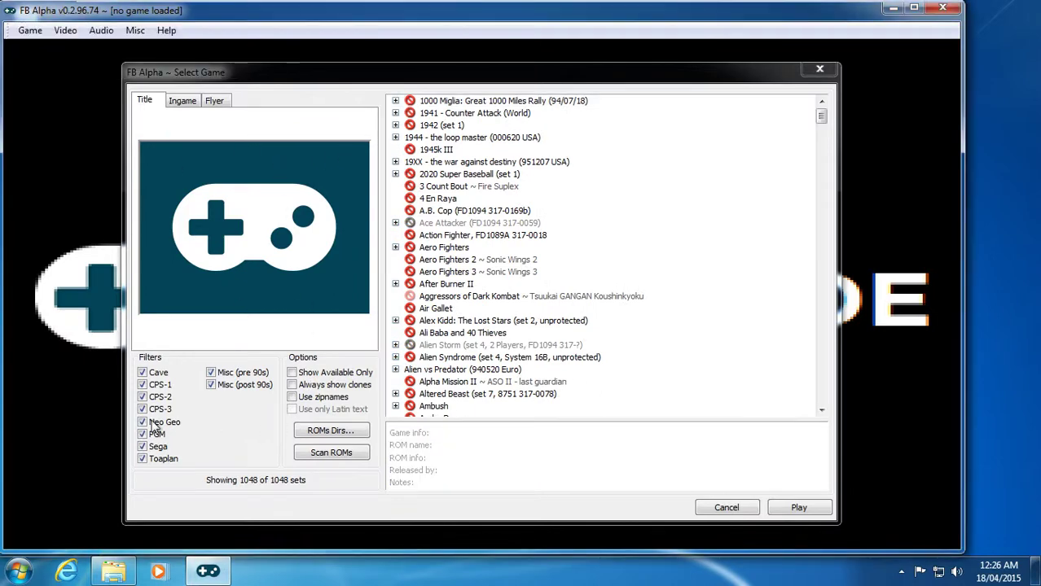
# - Limit the game list to available games only, then leave the game selection and exit the emulator
pyautogui.click(310, 372)
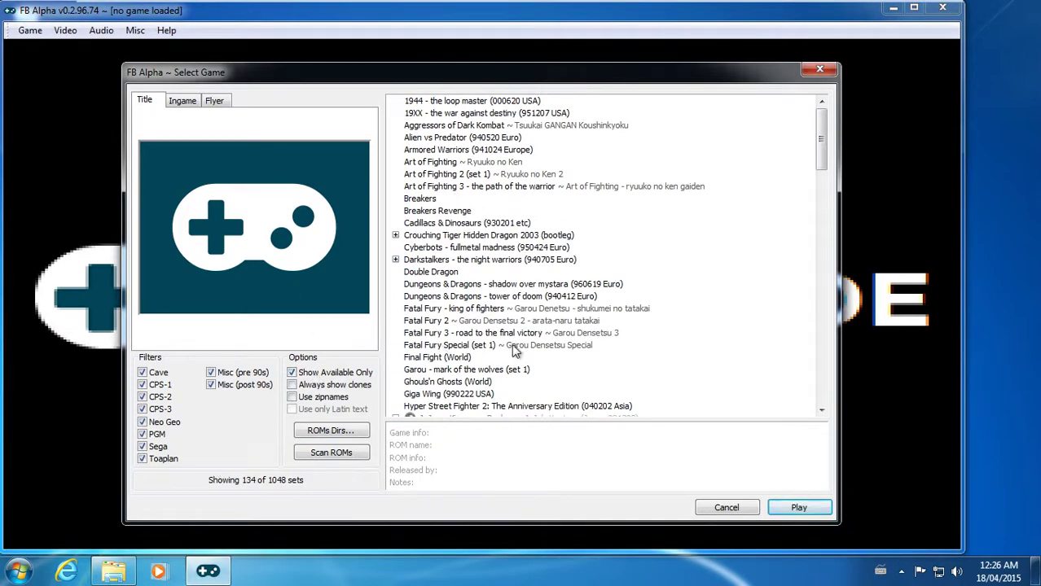
pyautogui.click(727, 508)
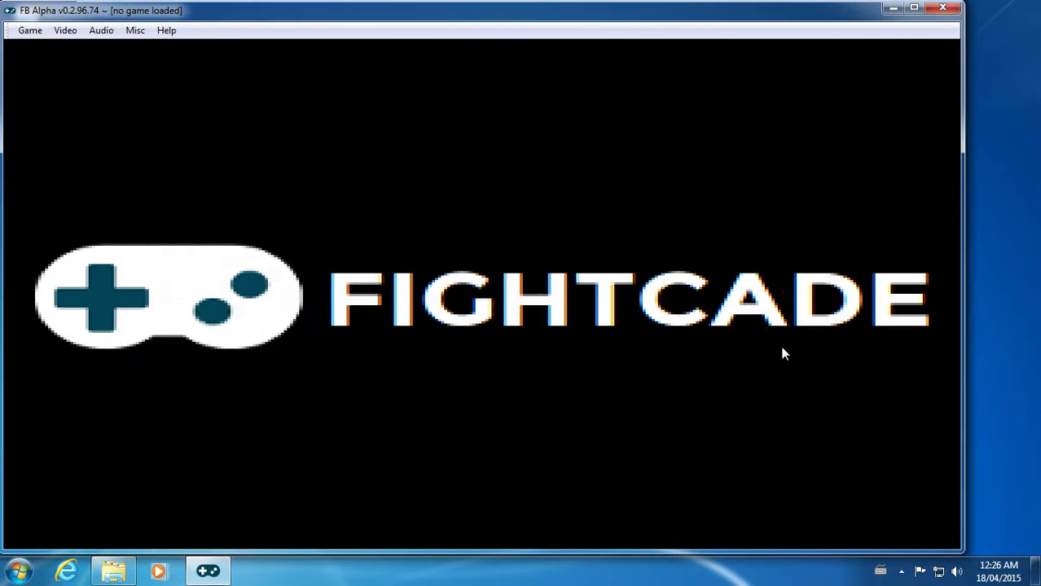
pyautogui.click(943, 7)
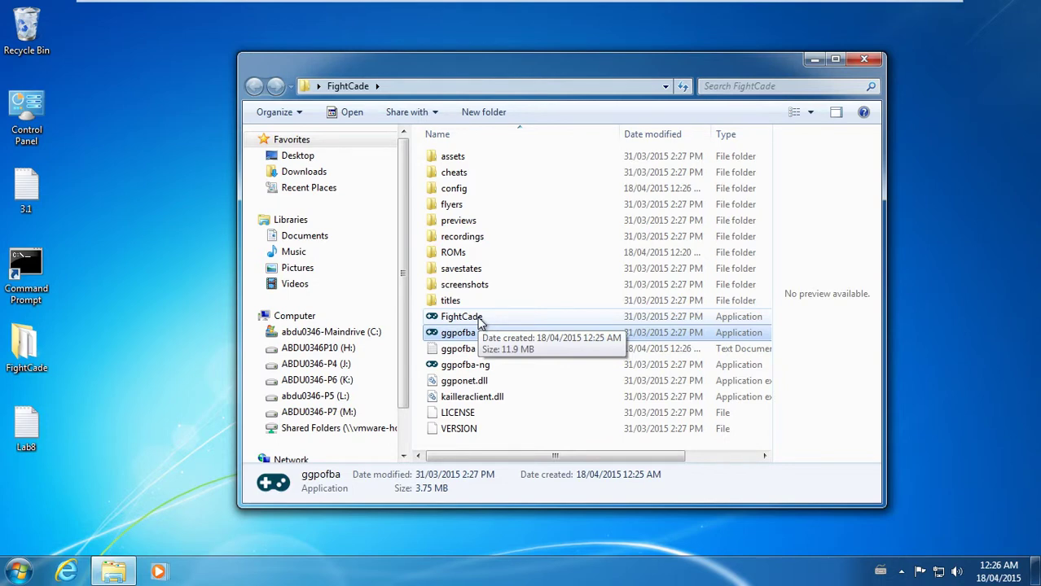
# - Run the FightCade application and log in with the saved account credentials
pyautogui.doubleClick(479, 322)
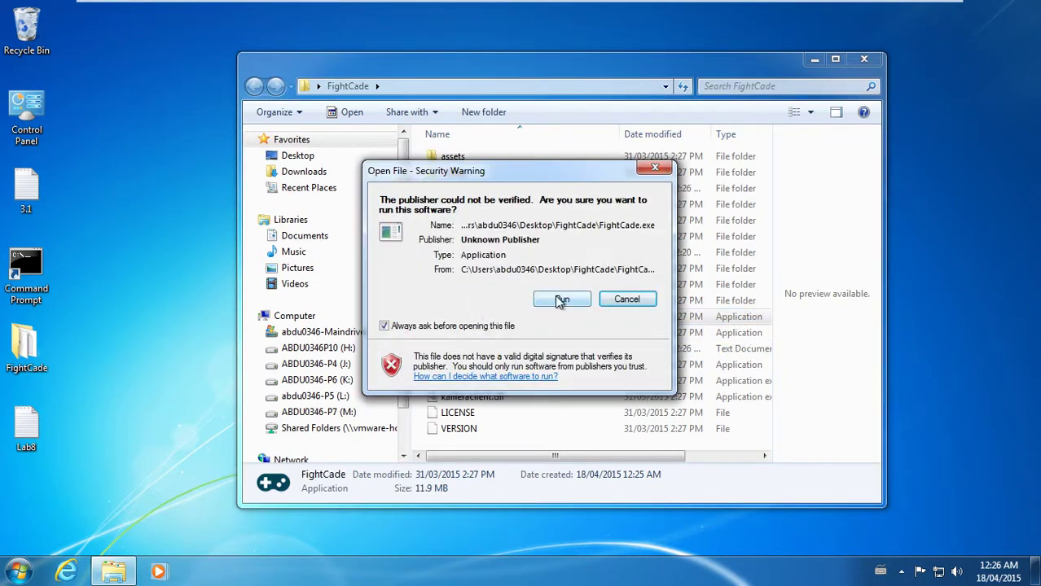
pyautogui.click(561, 300)
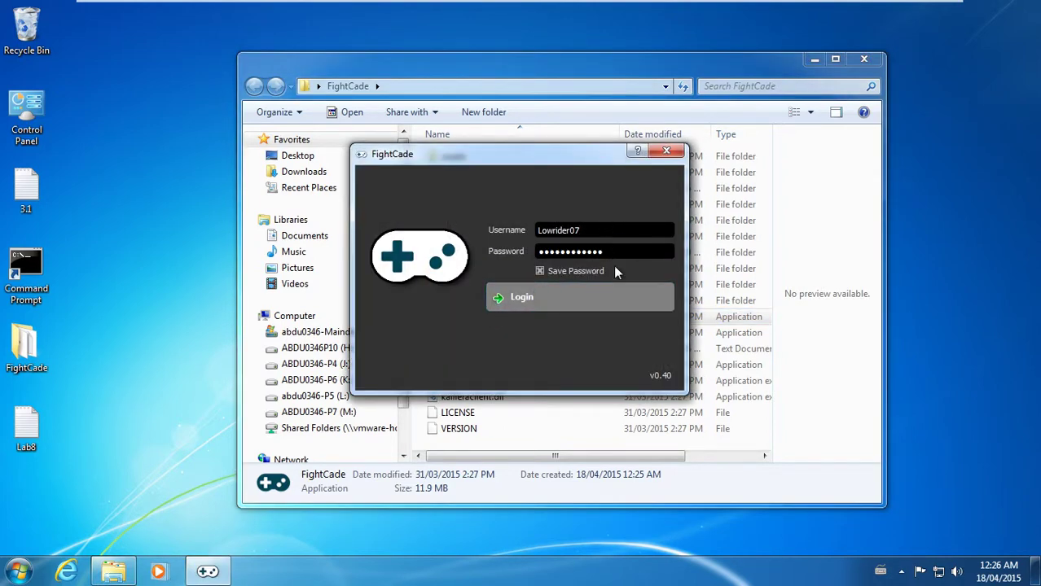
pyautogui.click(616, 297)
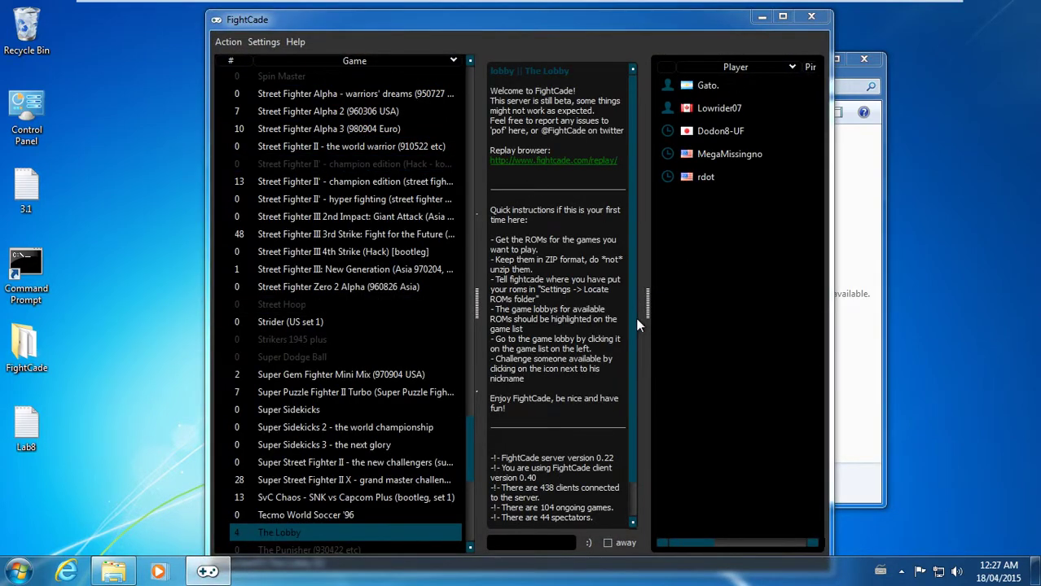
# - Join the Street Fighter III 3rd Strike lobby and adjust the widths of the game list, chat and player areas
pyautogui.moveTo(646, 295); pyautogui.dragTo(735, 293)
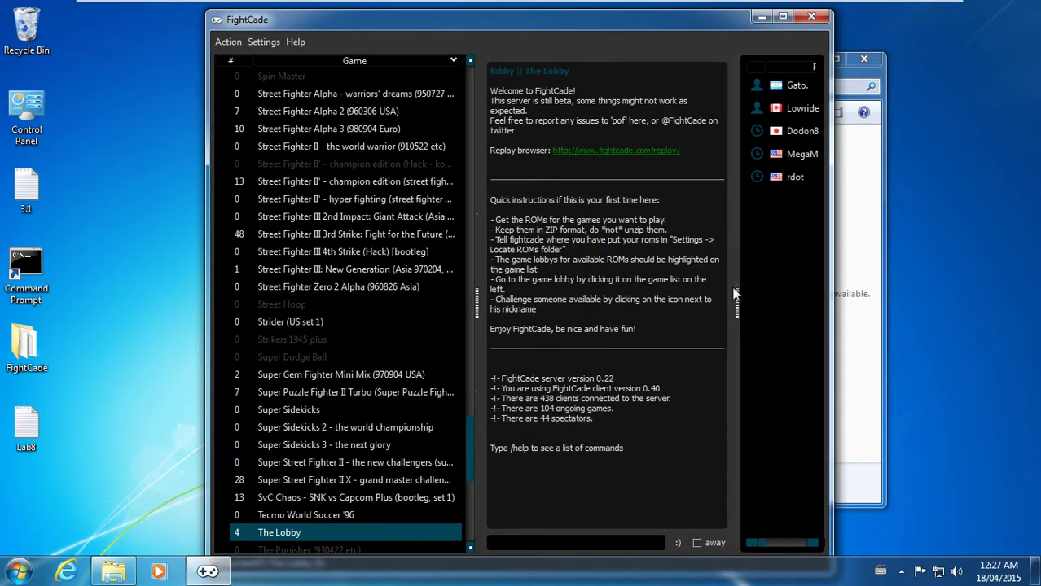
pyautogui.moveTo(477, 298); pyautogui.dragTo(400, 286)
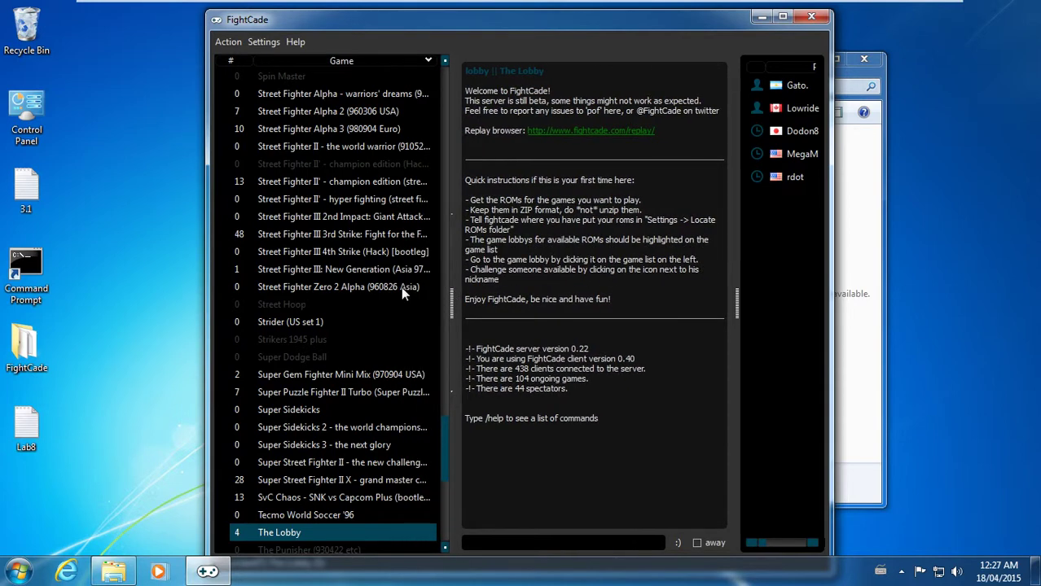
pyautogui.click(284, 239)
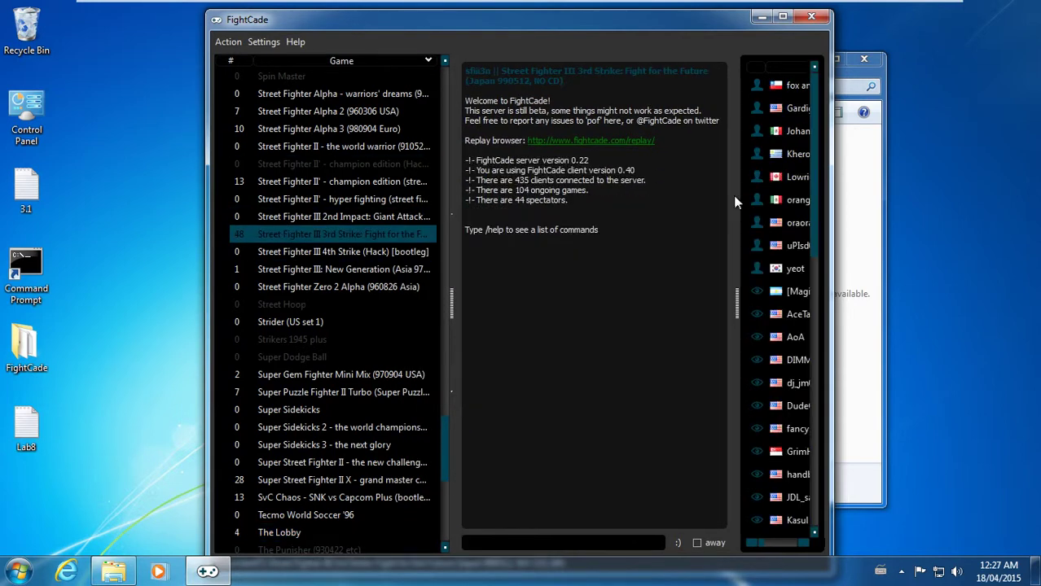
pyautogui.moveTo(735, 298); pyautogui.dragTo(676, 302)
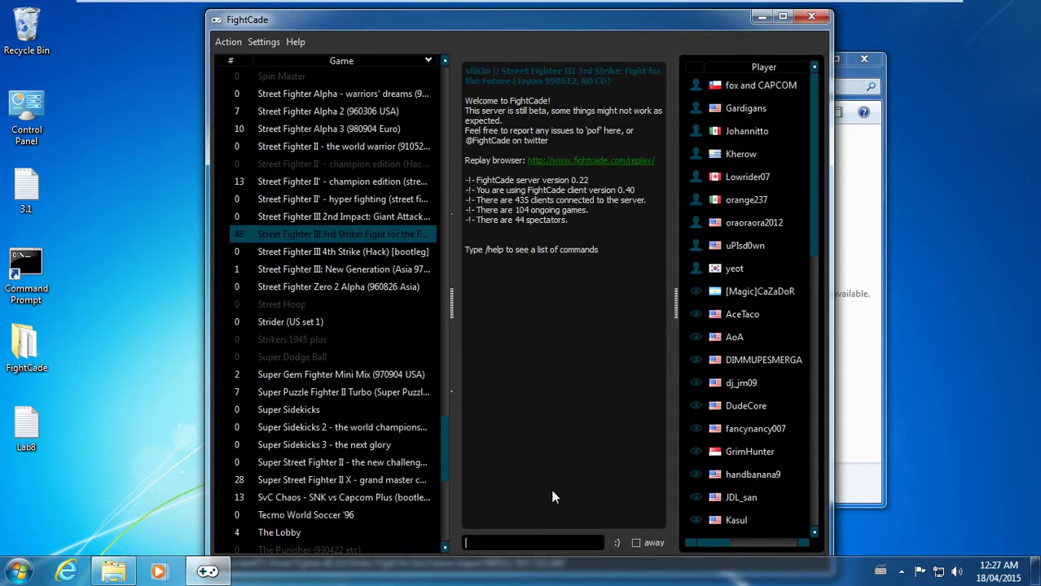
# - Send the chat message "Hey guys need to test this out need a match asap" in the lobby
pyautogui.click(551, 539)
pyautogui.write('Hey guys need to test this out nee')
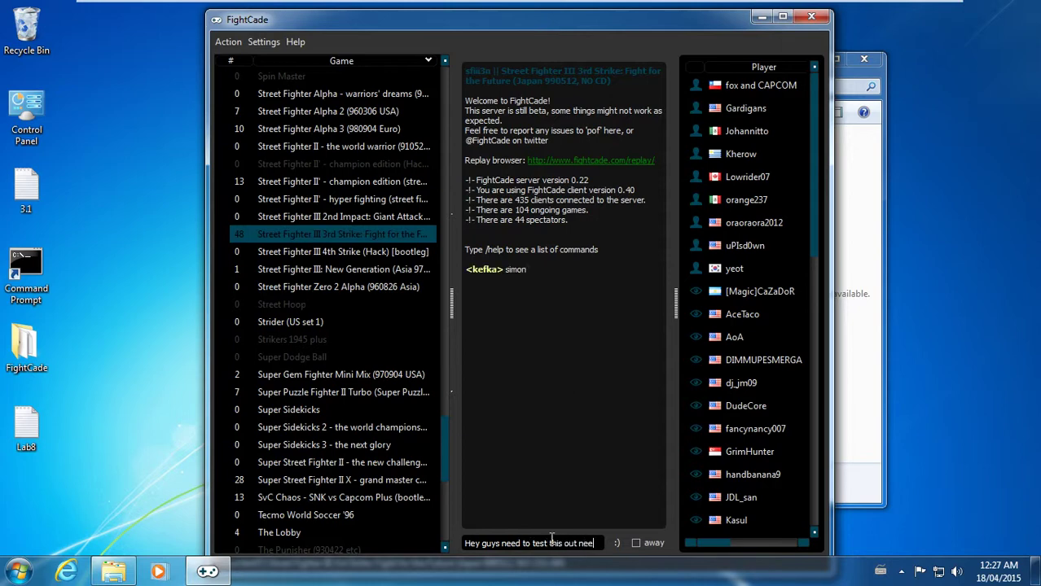
pyautogui.write('d a match asa')
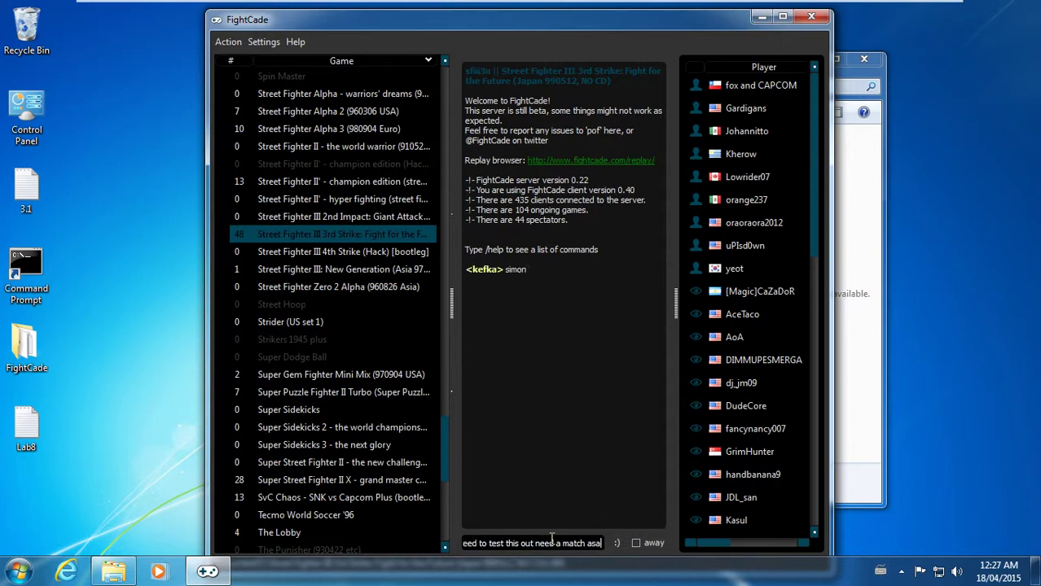
pyautogui.write('p')
pyautogui.press('Return')
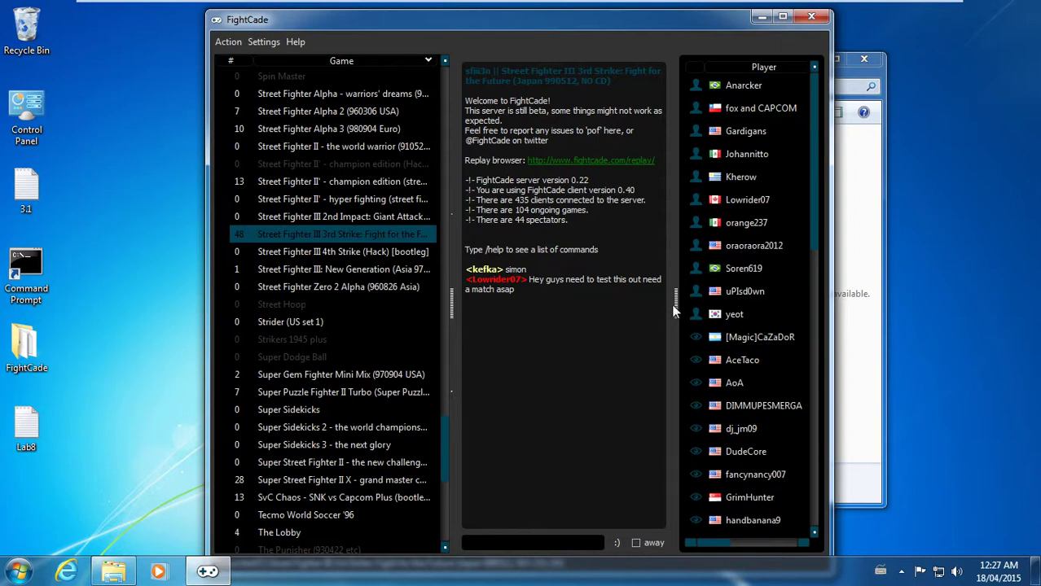
# - Accept the incoming match challenge and allow ggpofba through Windows Firewall on private networks
pyautogui.moveTo(674, 310); pyautogui.dragTo(669, 303)
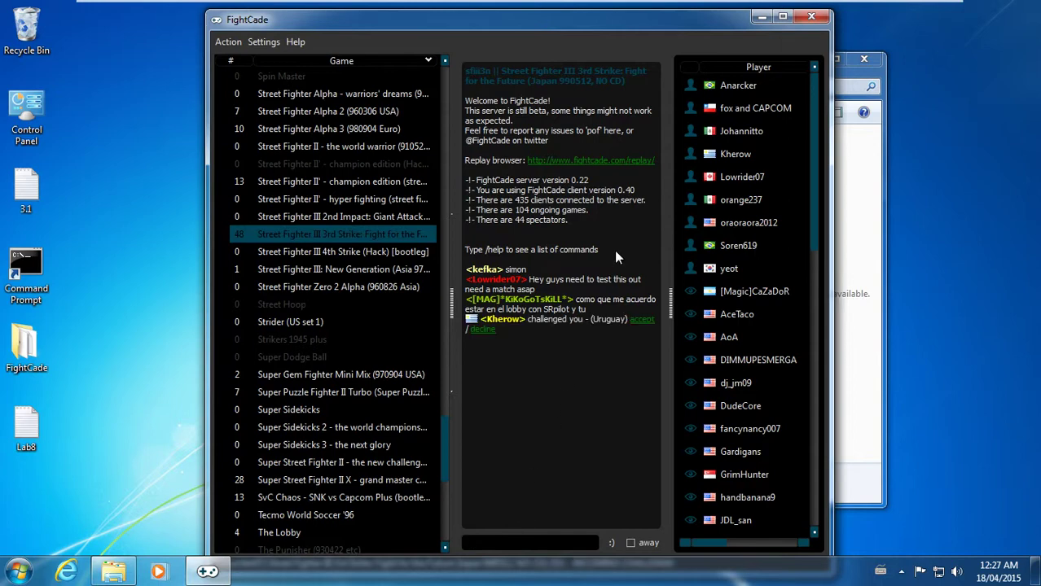
pyautogui.click(637, 321)
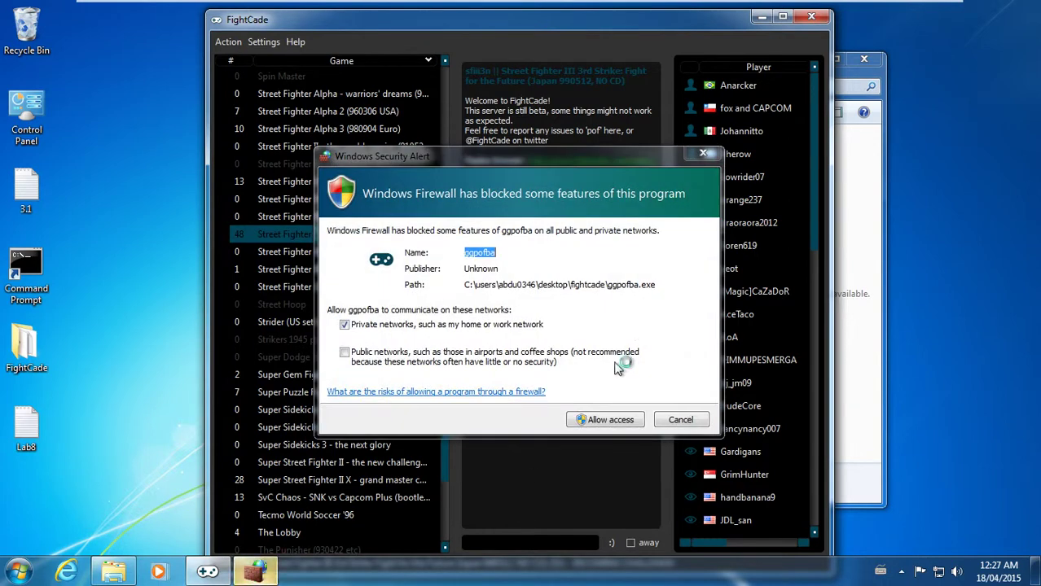
pyautogui.click(603, 420)
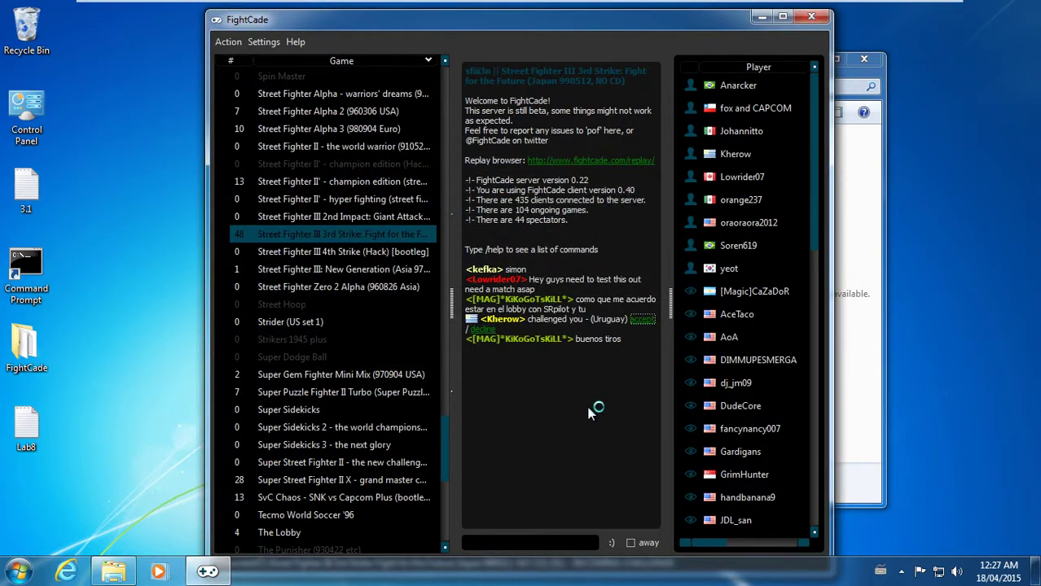
# - Accept the pending Street Fighter III 3rd Strike challenge again and dismiss the Windows Firewall alert for ggpofba-ng.exe
pyautogui.click(207, 570)
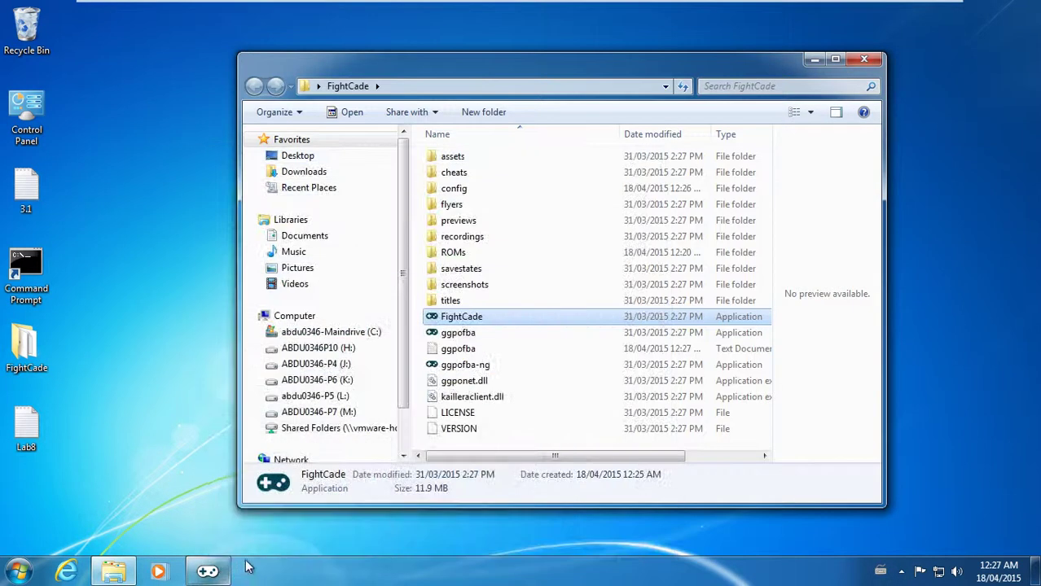
pyautogui.click(208, 570)
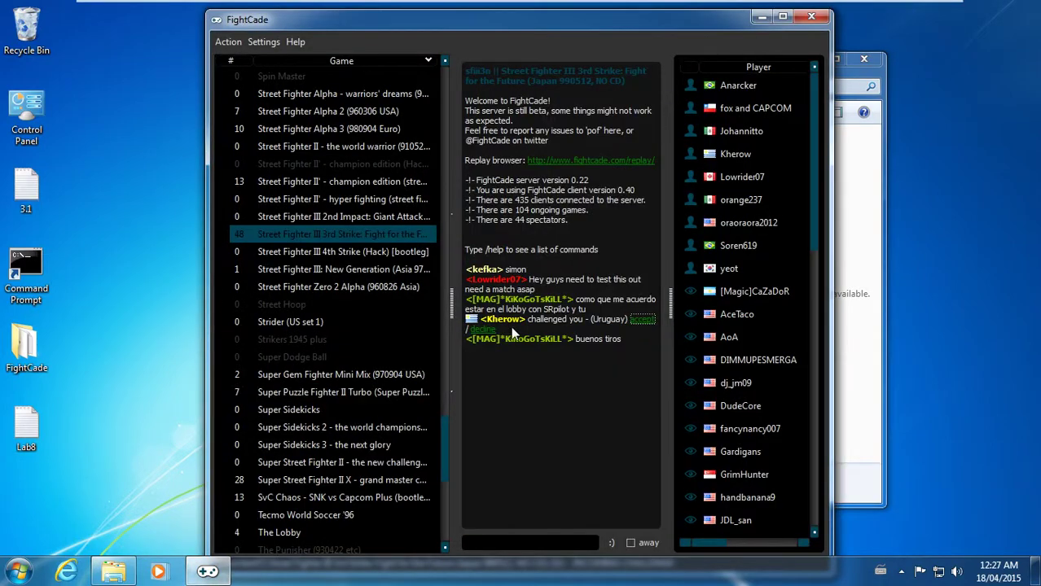
pyautogui.click(643, 320)
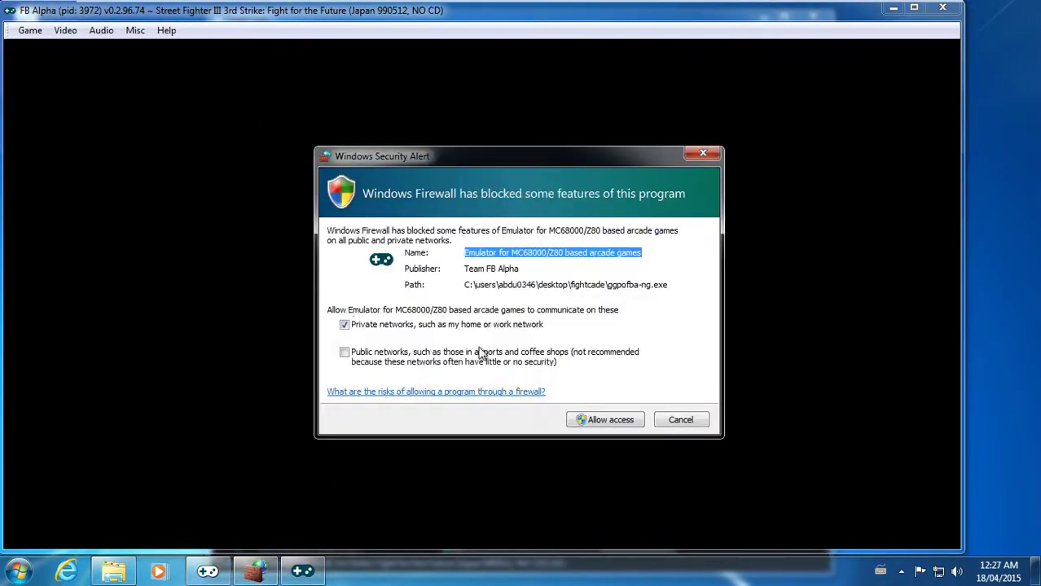
pyautogui.click(666, 421)
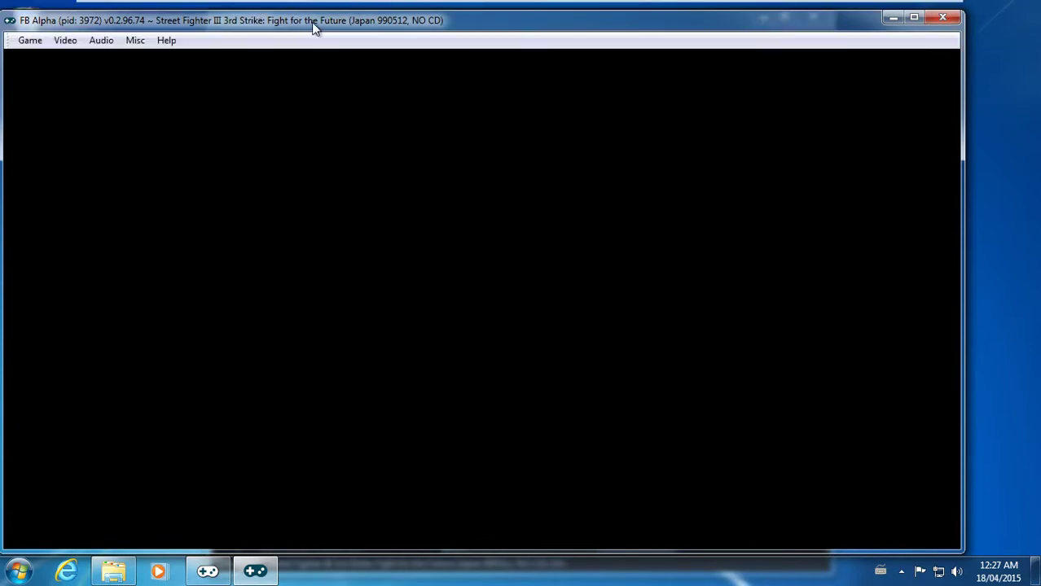
# - Move the emulator window clear of the desktop icons and review the player 1 controls in the game input mapping
pyautogui.moveTo(316, 22); pyautogui.dragTo(376, 30)
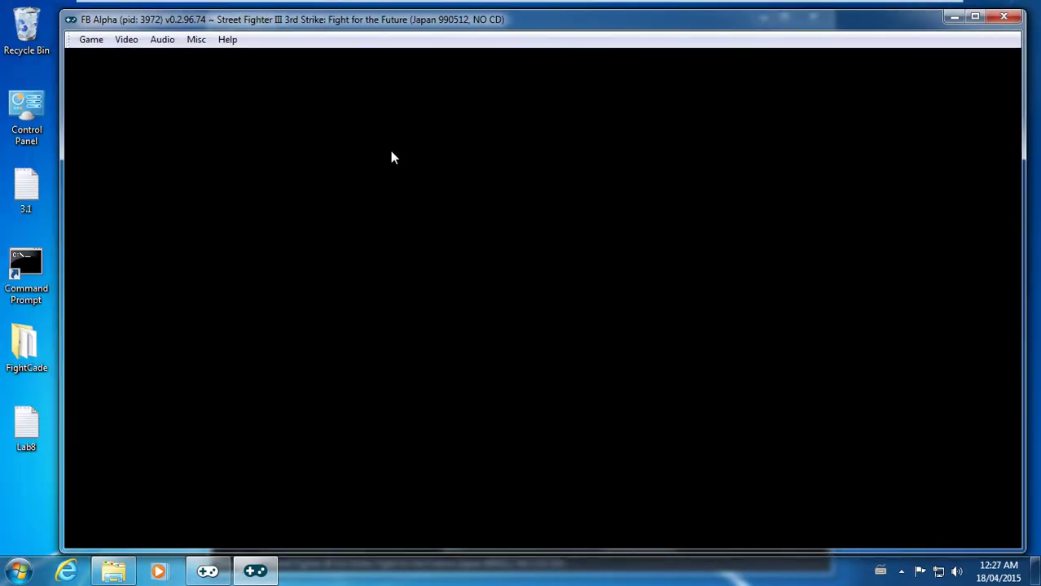
pyautogui.click(91, 40)
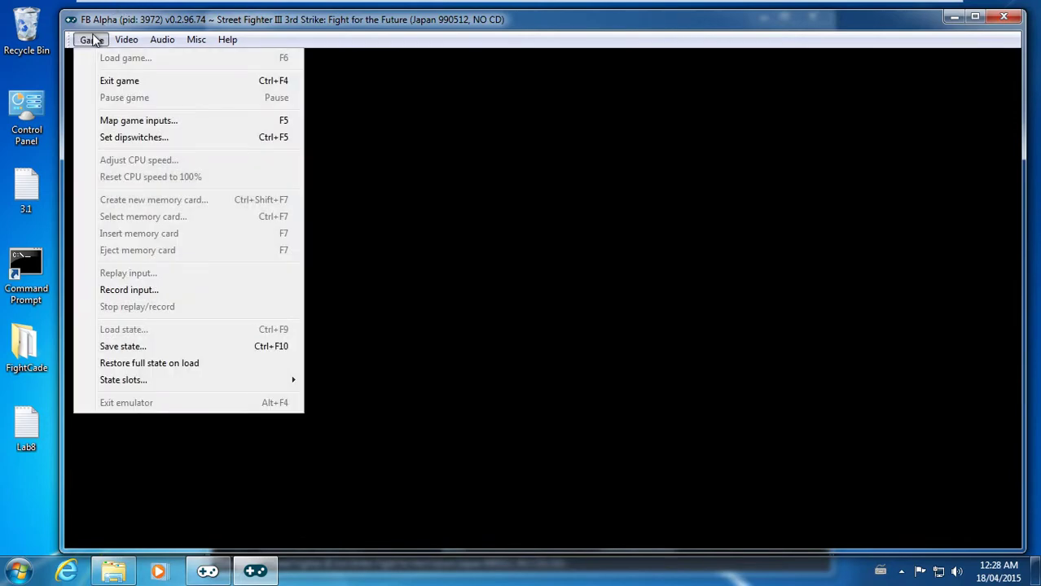
pyautogui.click(122, 122)
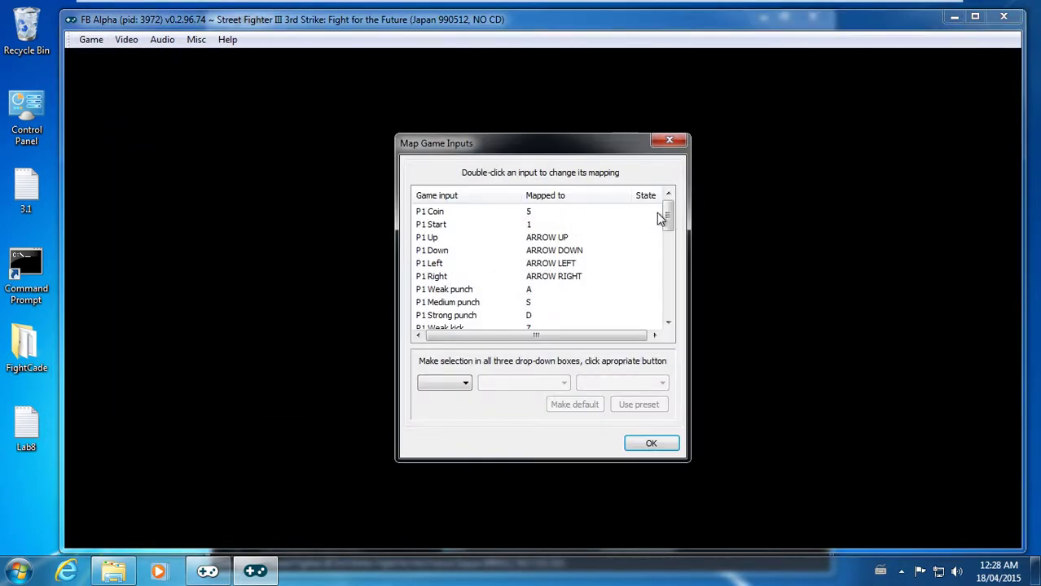
pyautogui.moveTo(665, 213); pyautogui.dragTo(666, 224)
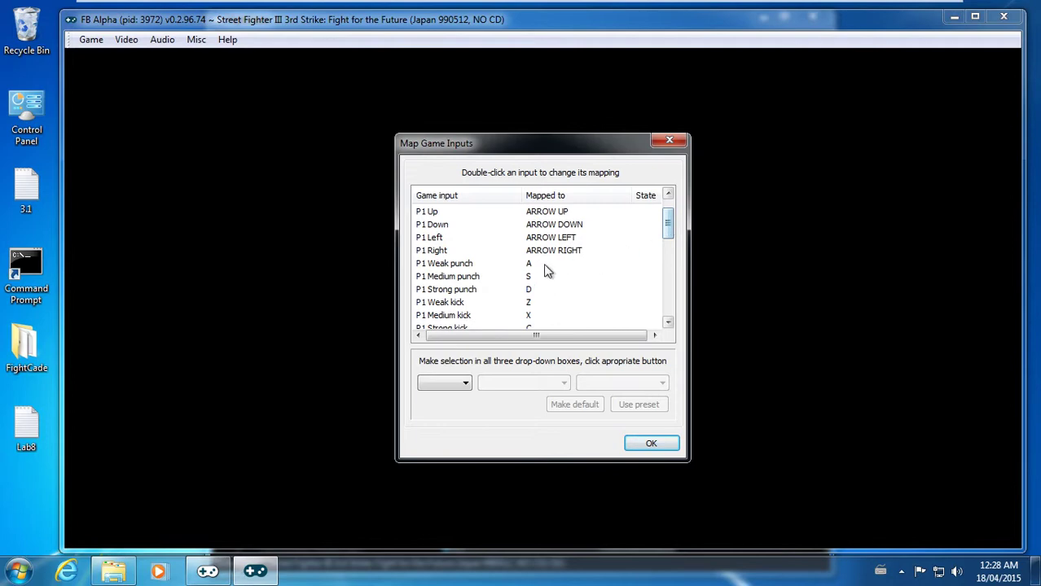
pyautogui.click(651, 443)
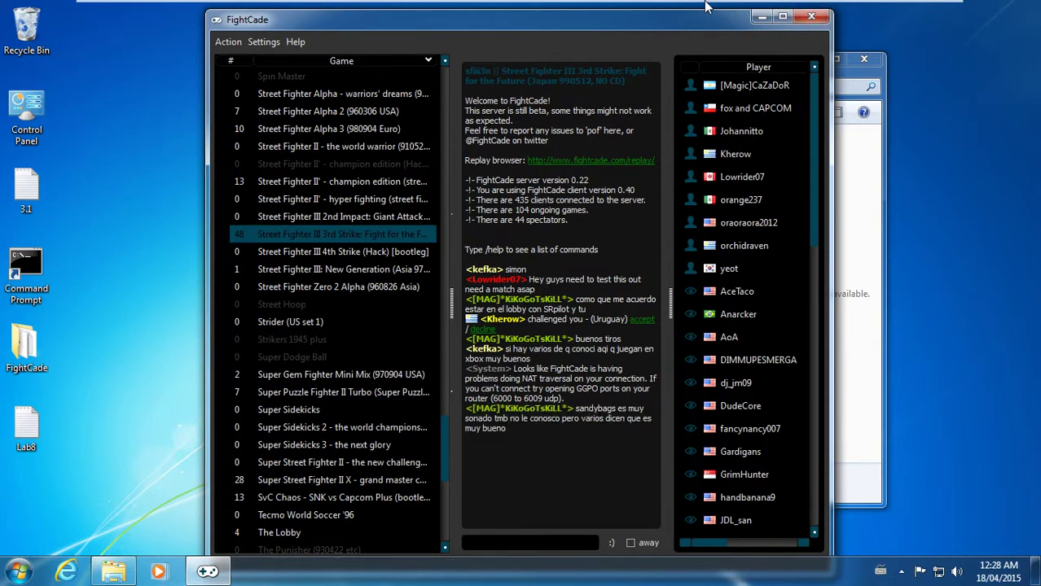
# - Exit the virtual machine's full-screen view, minimize VMware Workstation to the host desktop and bring up the screen recorder
pyautogui.moveTo(781, 7)
pyautogui.click(924, 10)
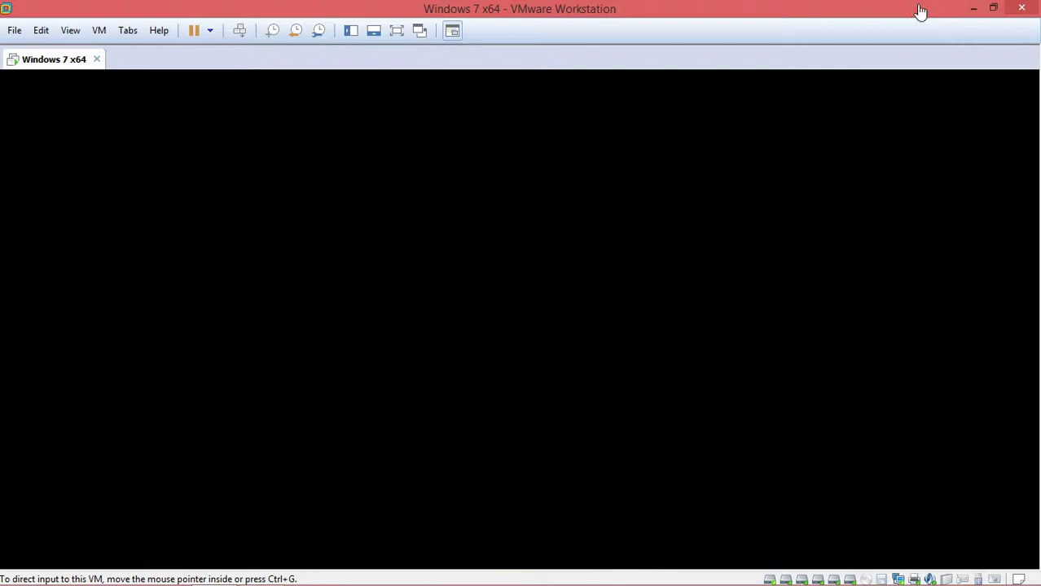
pyautogui.click(973, 8)
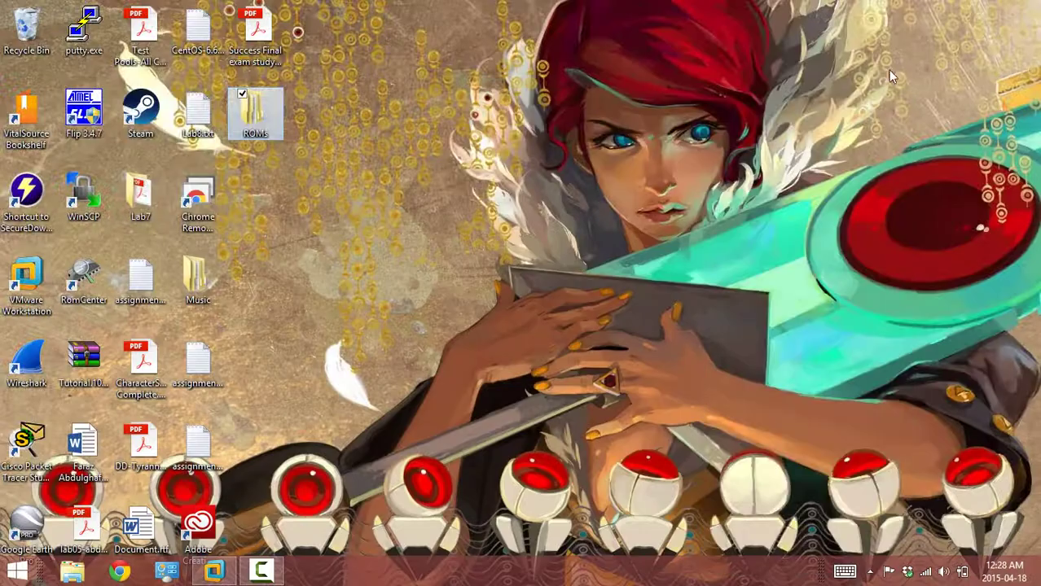
pyautogui.click(263, 572)
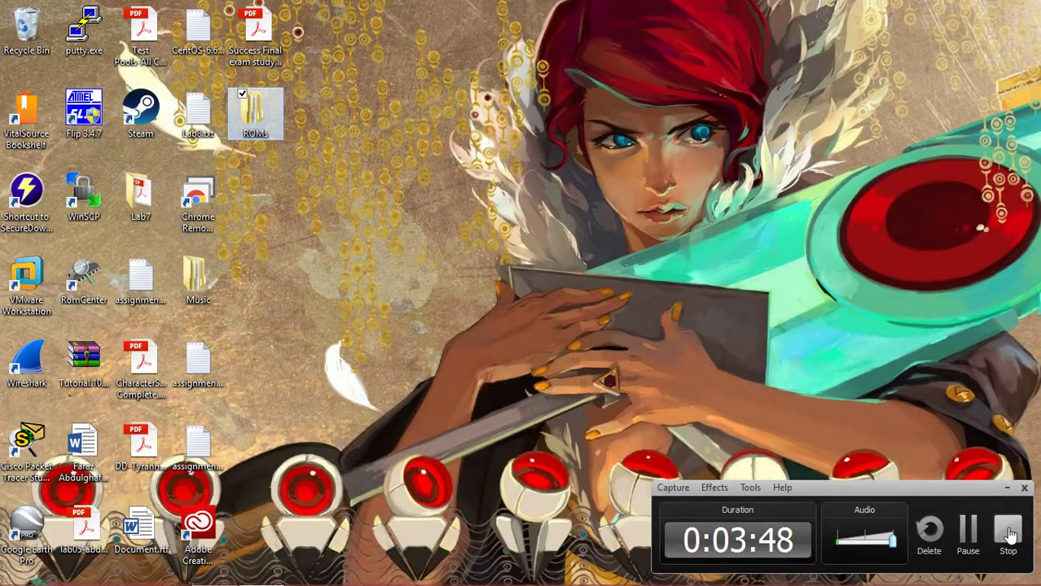